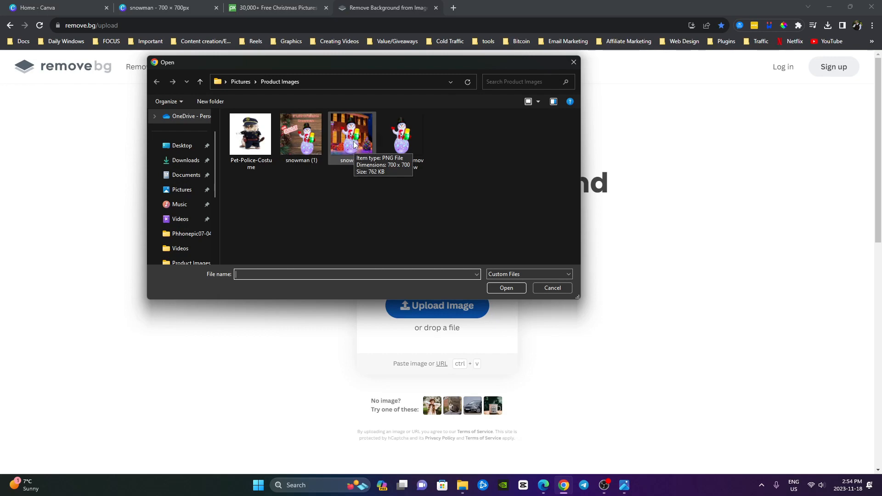
Remove the background from the snowman PNG in Product Images and save the preview-size result as "snowman-removebg-preview (1)"
double_click(354, 138)
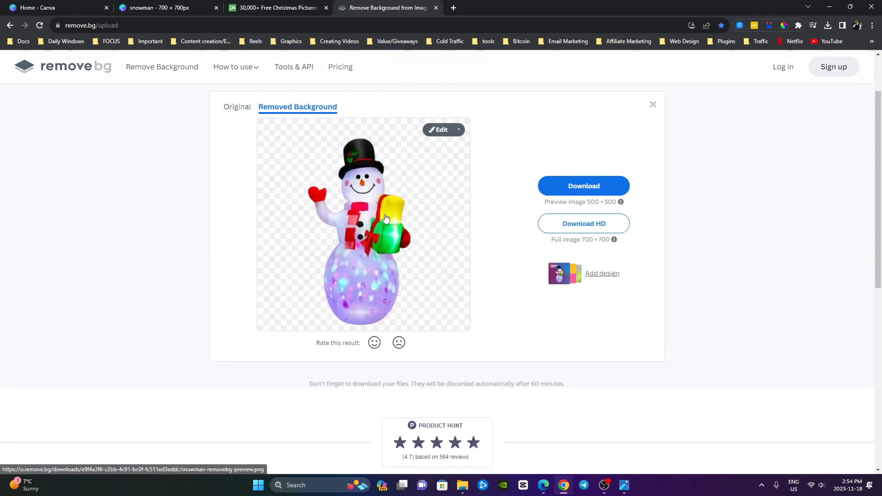
click(572, 189)
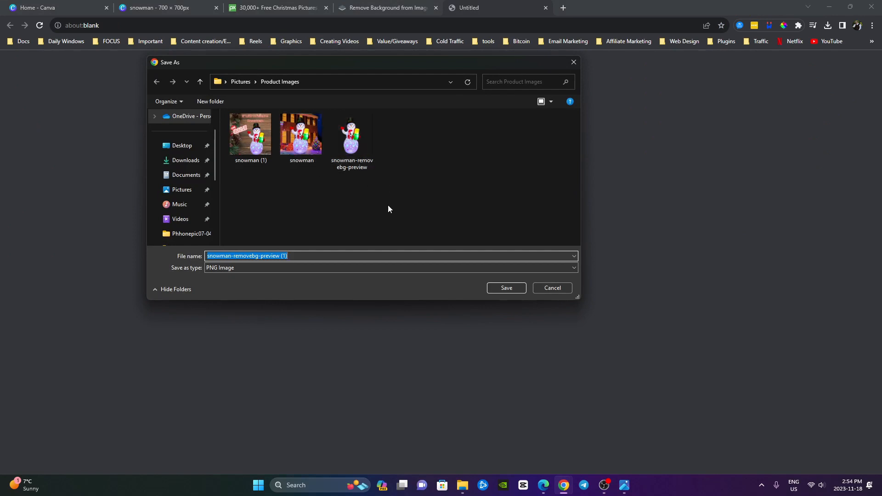
click(507, 288)
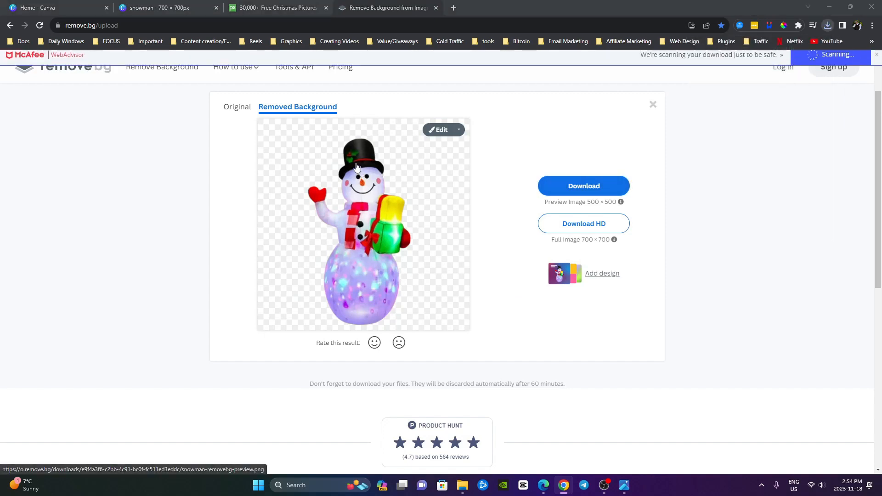
Switch to the Canva snowman design and upload "snowman-removebg-preview (1)" from Product Images
click(163, 4)
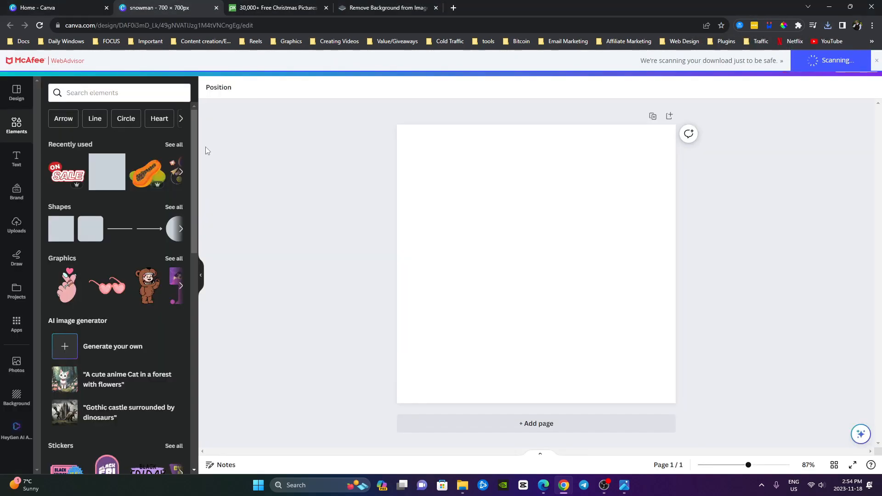
click(16, 224)
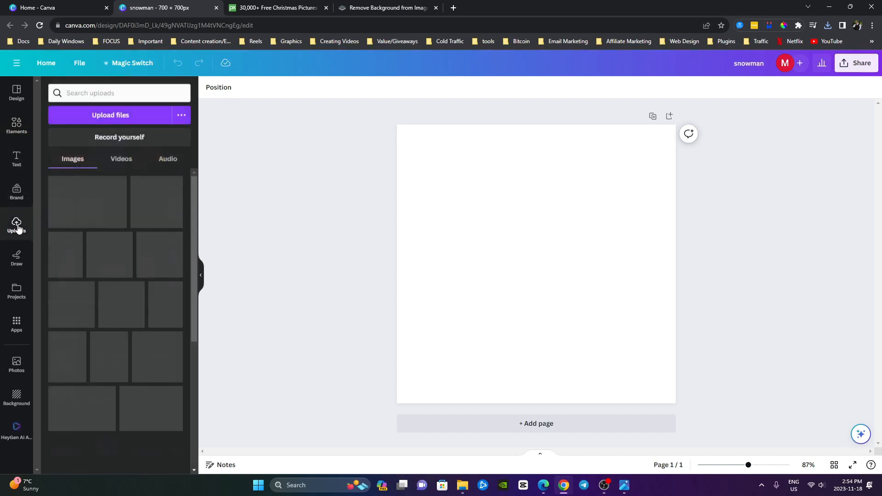
click(106, 116)
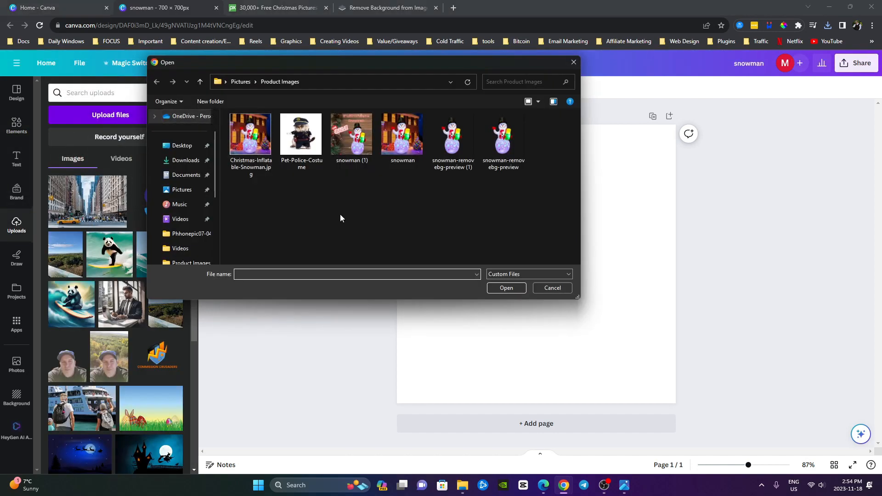
double_click(458, 153)
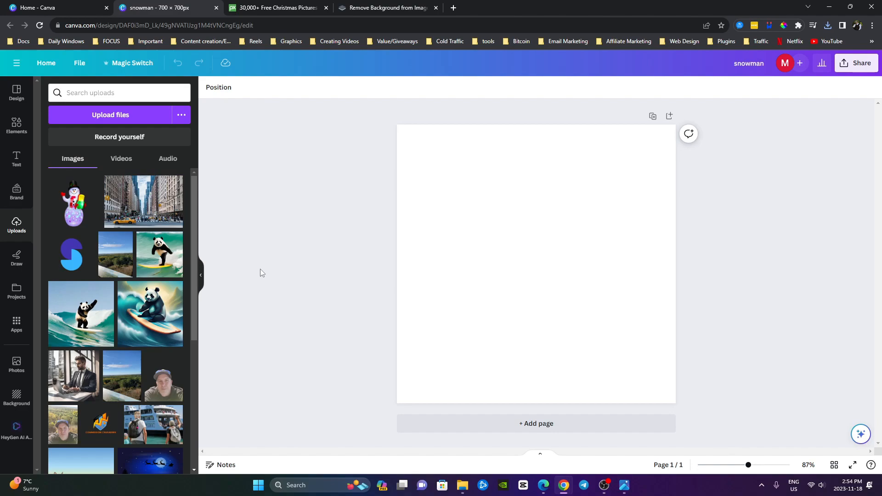
Switch to the Pixabay Christmas results and copy the brown wooden plank image with pine cones and greenery
click(276, 8)
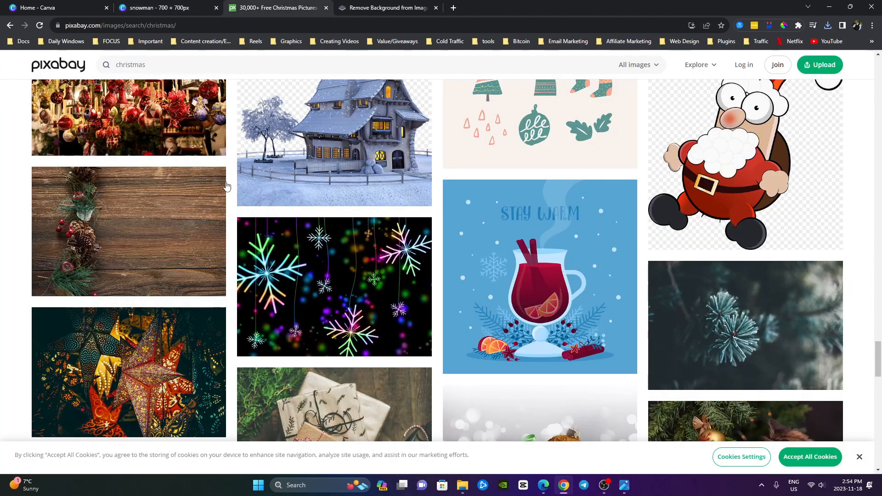
scroll(235, 241, up, 20)
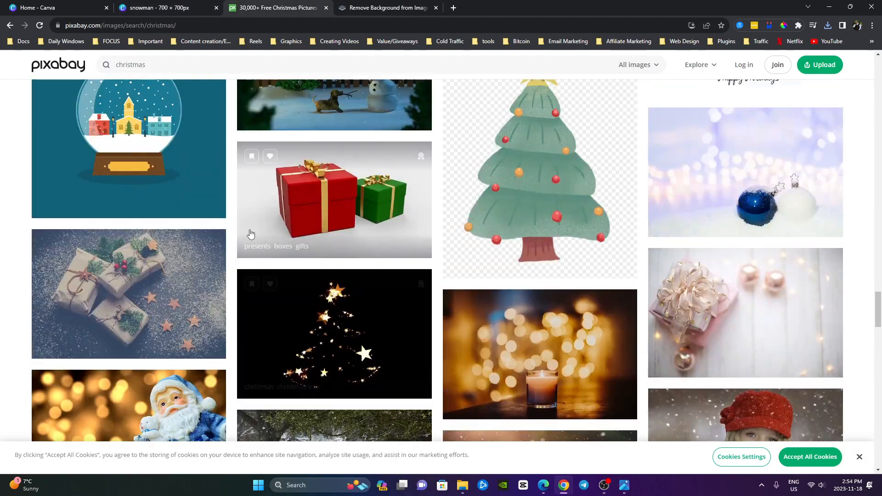
scroll(219, 221, up, 5)
scroll(219, 222, down, 11)
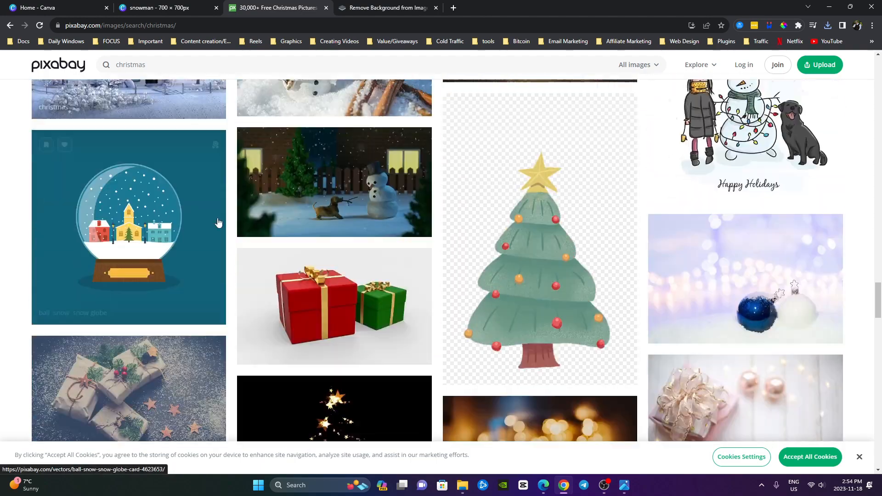
scroll(219, 222, down, 10)
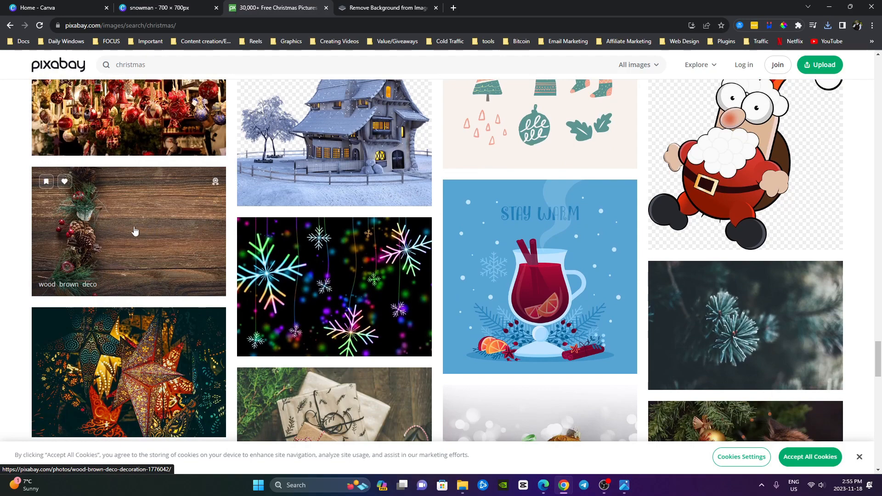
right_click(147, 237)
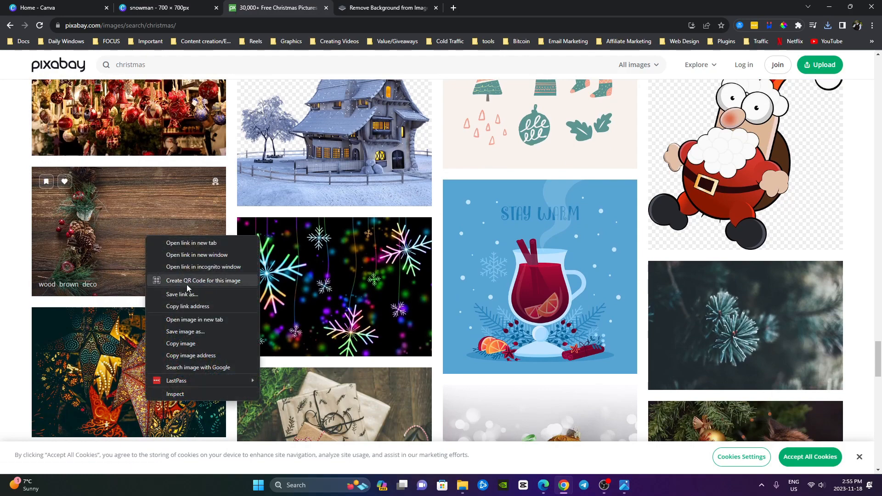
click(176, 343)
Return to the Canva snowman design, paste the copied wood image onto the page and set it as the background
click(167, 7)
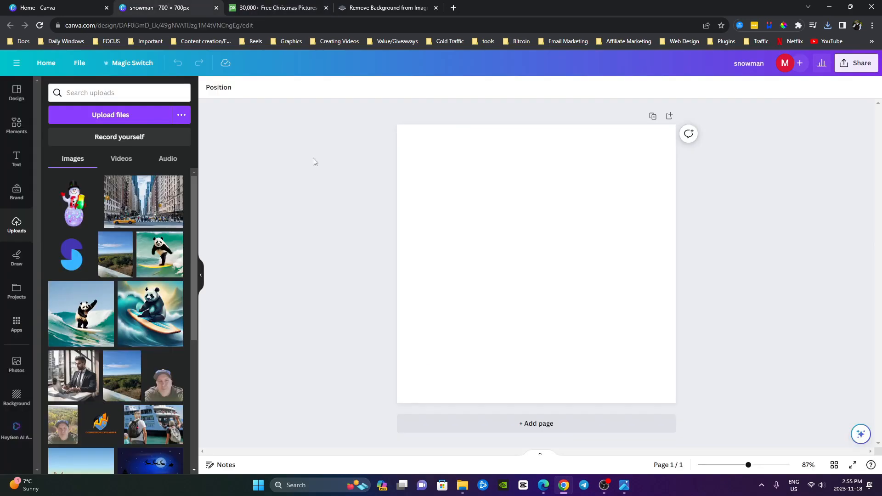
click(521, 285)
right_click(511, 238)
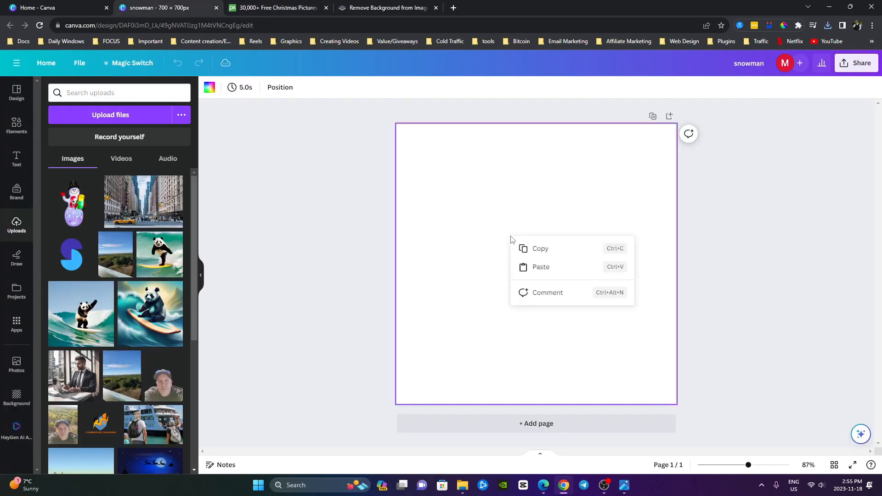
click(537, 267)
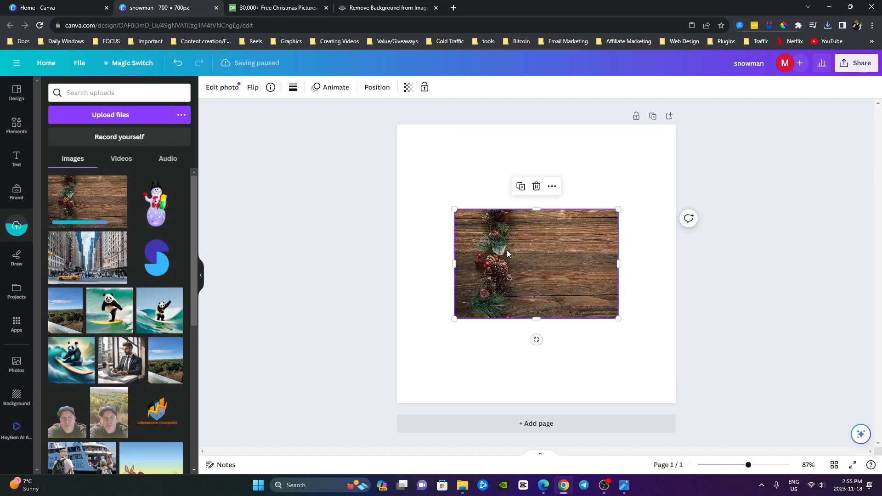
right_click(507, 252)
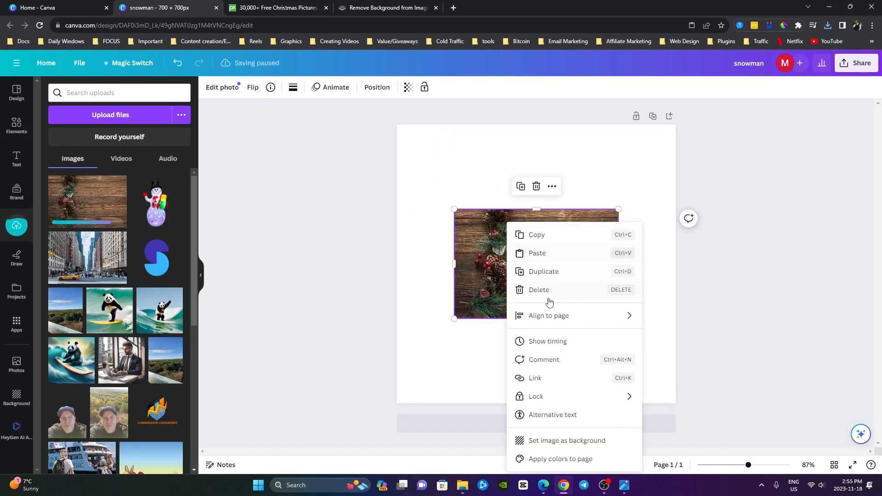
click(556, 441)
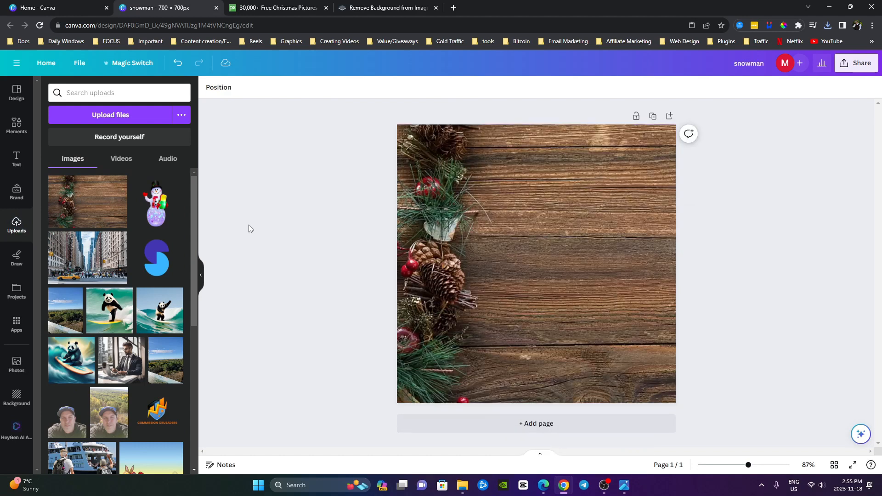
Add the uploaded cut-out snowman to the page, enlarge it and place it in the page's lower-right area
click(156, 215)
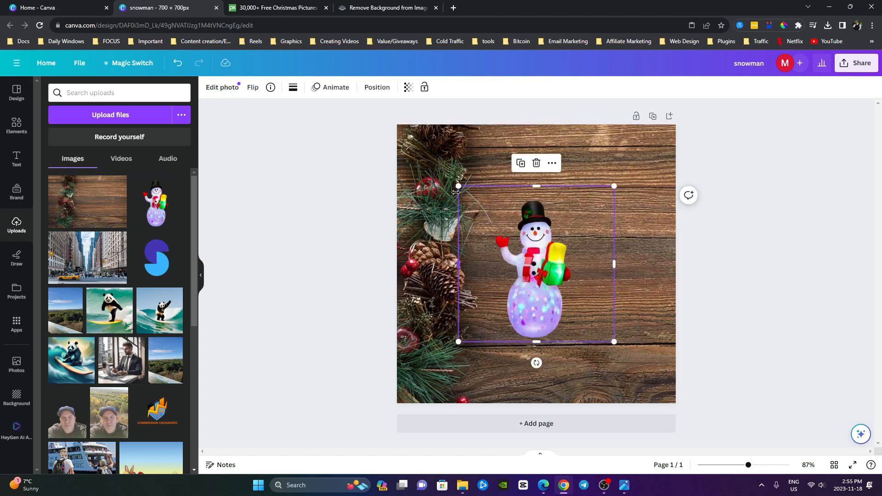
drag(456, 188, 399, 151)
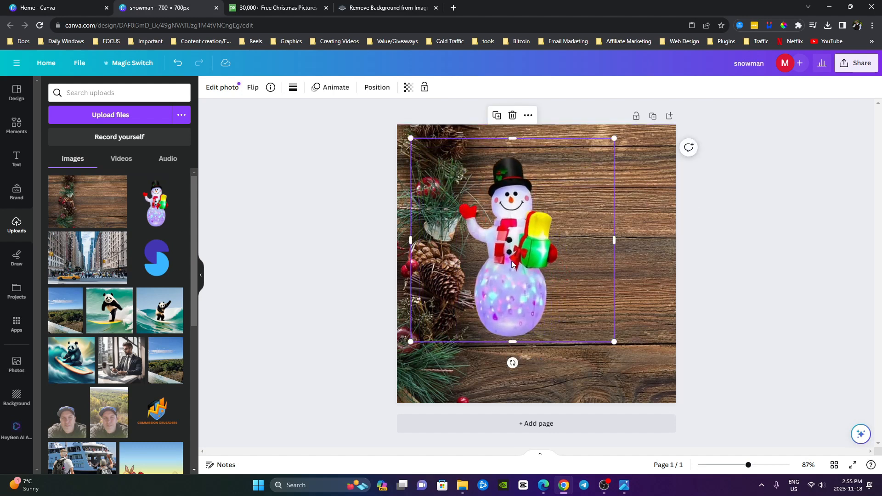
drag(513, 264, 588, 321)
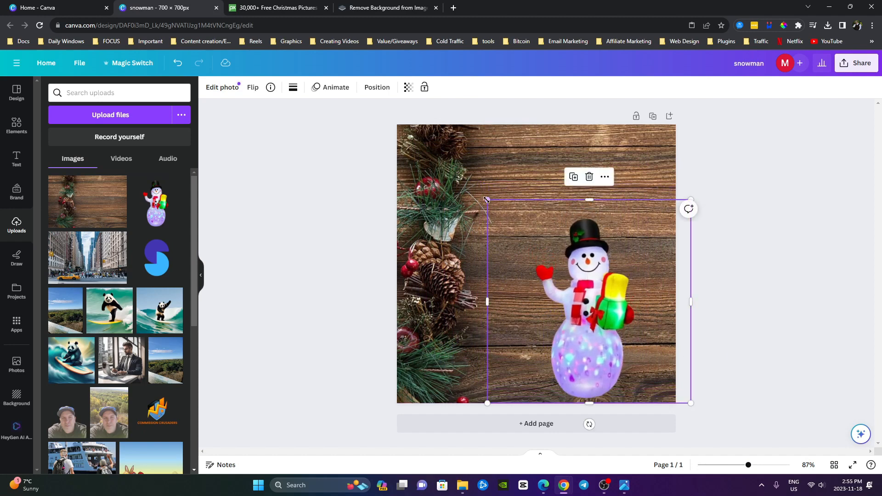
drag(486, 200, 473, 185)
drag(599, 307, 600, 312)
click(308, 234)
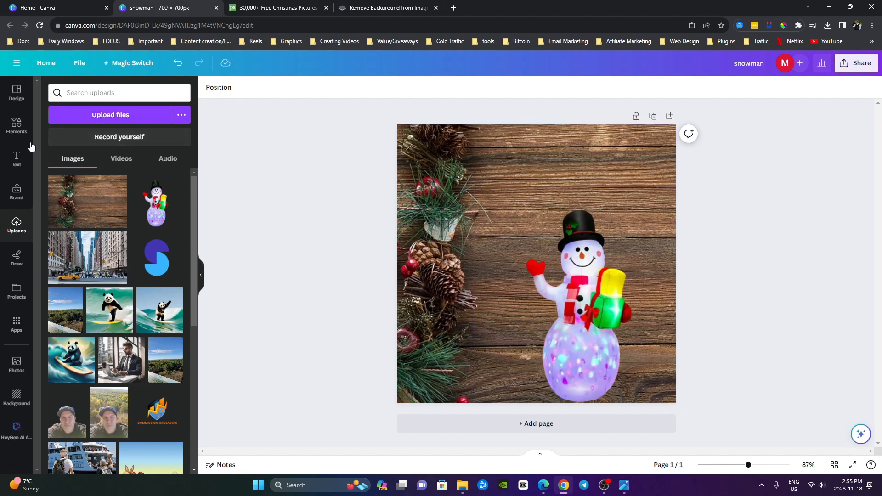
Find the red ON SALE graphic by searching elements for "on sale" and add it, tilted upward, beside the snowman's raised hand
click(16, 125)
click(86, 91)
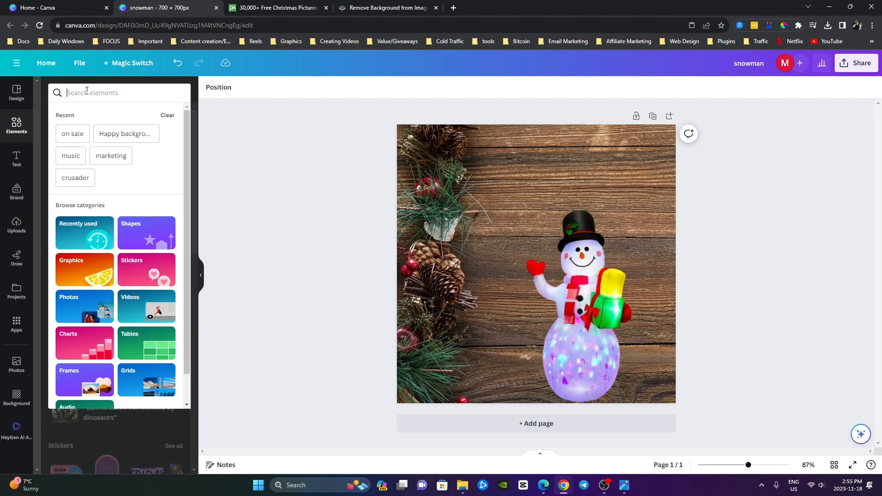
text(on sale)
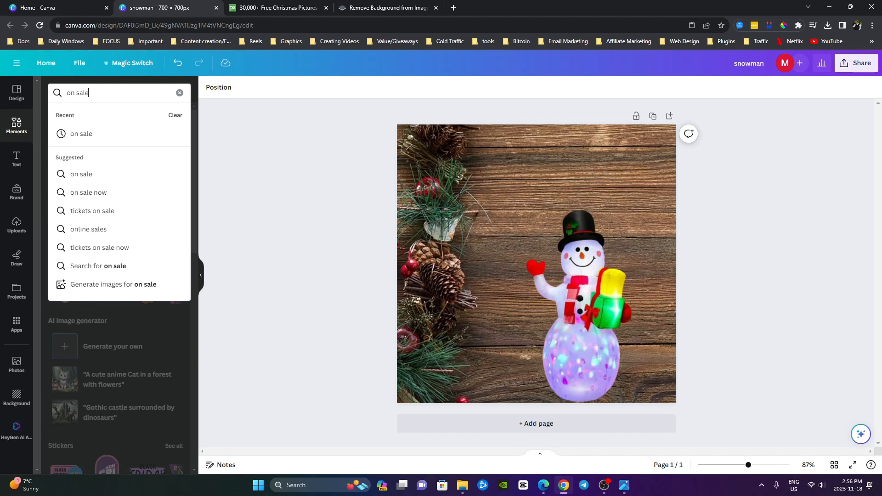
key(Return)
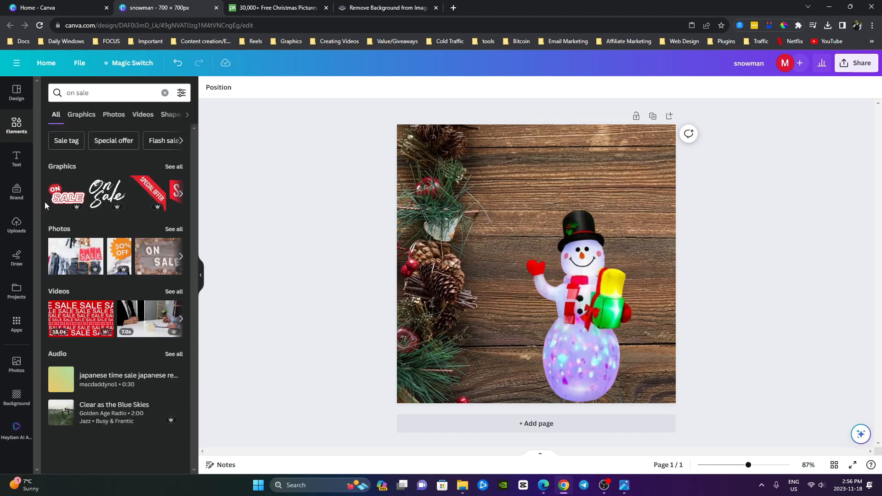
click(66, 201)
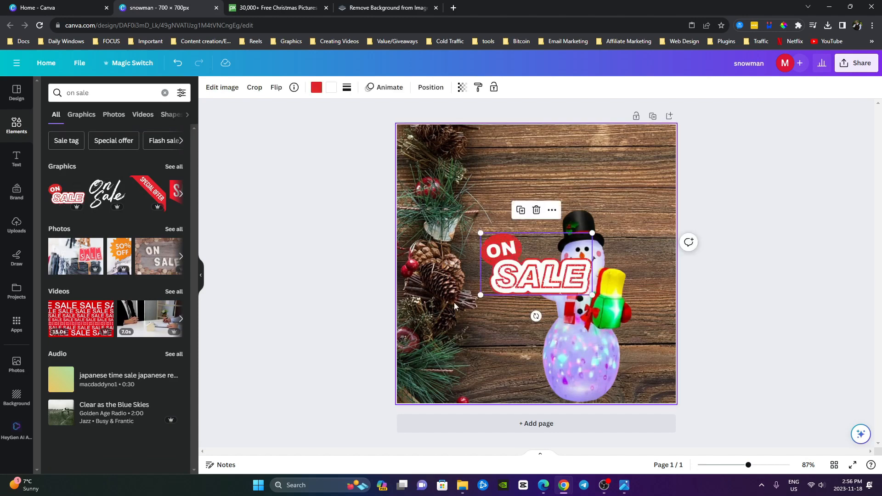
drag(535, 308, 554, 306)
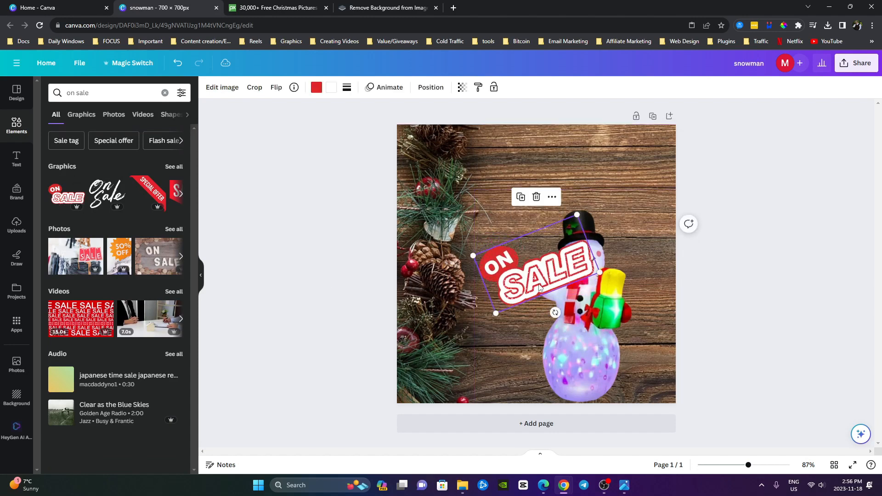
drag(542, 277, 472, 275)
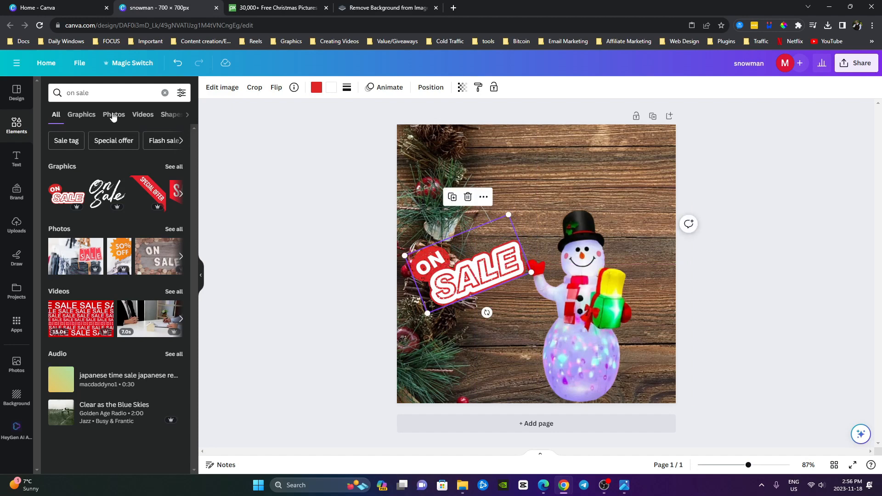
Add a heading text box, widen it to fit on one line and move it to the upper edge of the page
click(16, 159)
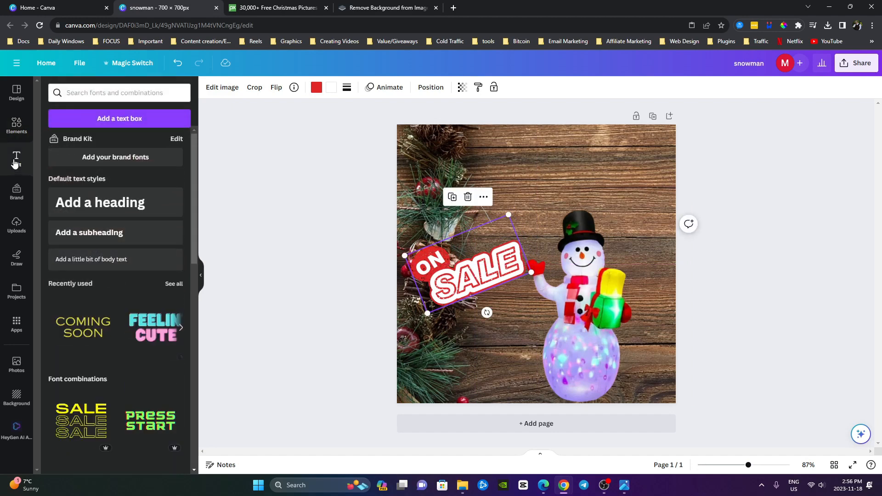
click(98, 202)
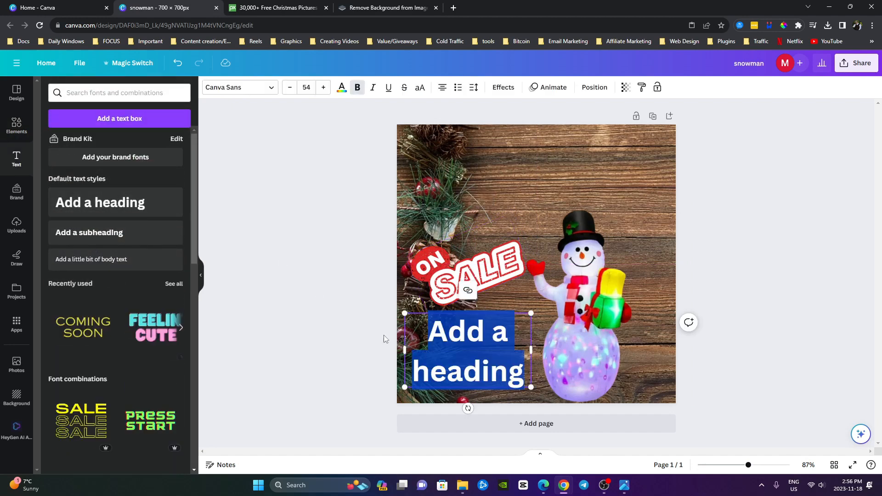
click(532, 350)
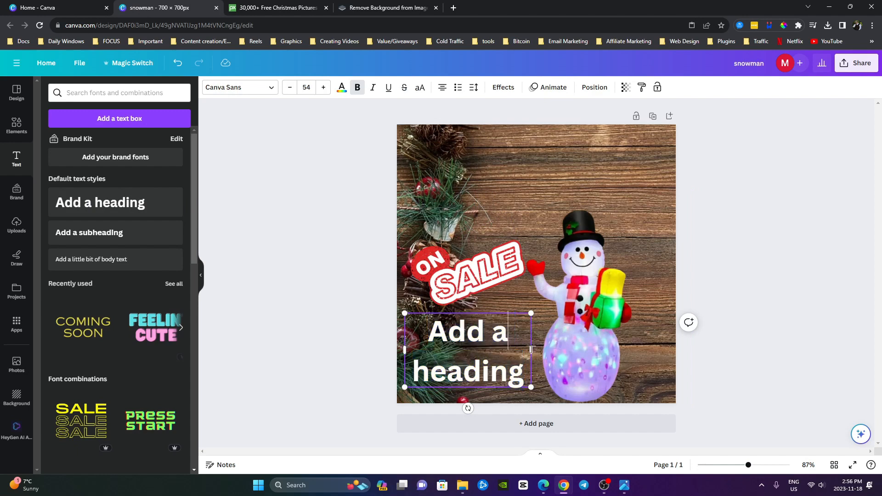
drag(532, 349, 648, 350)
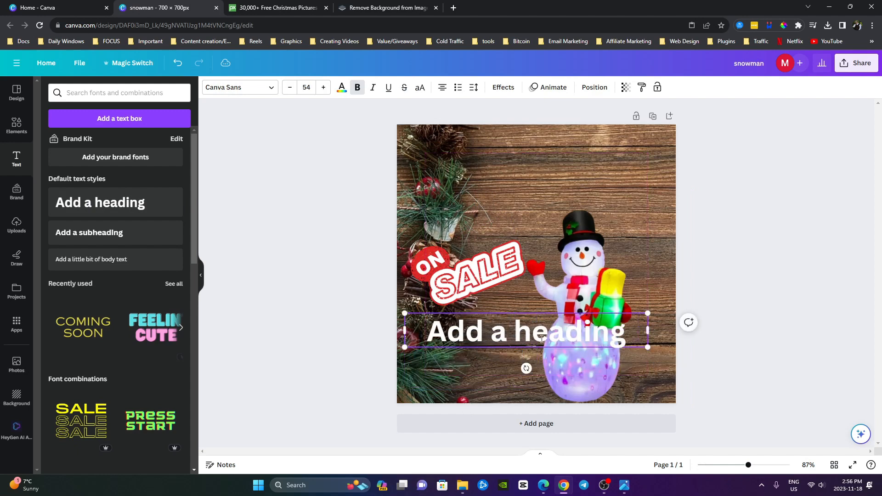
click(340, 351)
click(490, 333)
drag(490, 333, 518, 158)
Replace the heading placeholder text with "5' LED Infaltable Snowman"
double_click(517, 158)
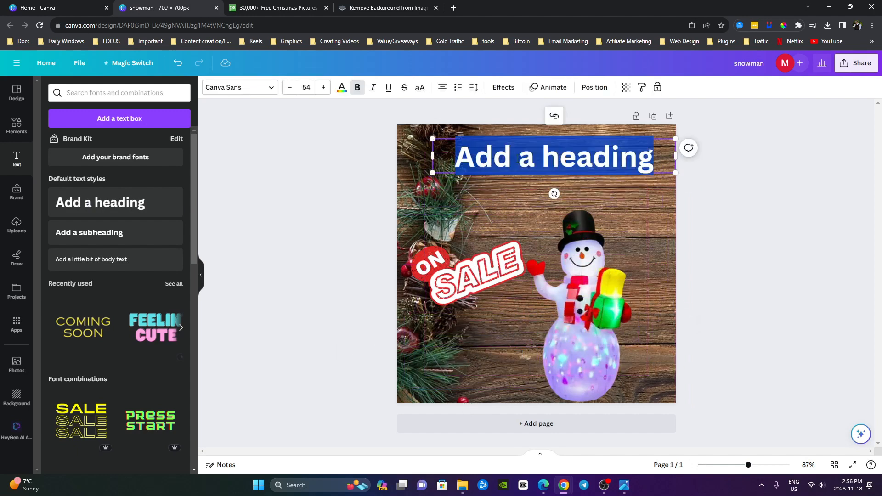
text(5)
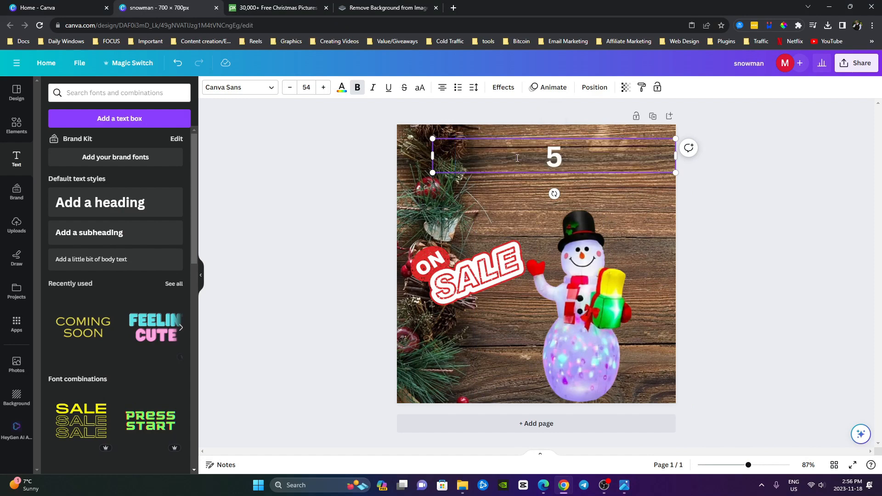
text(' LED I)
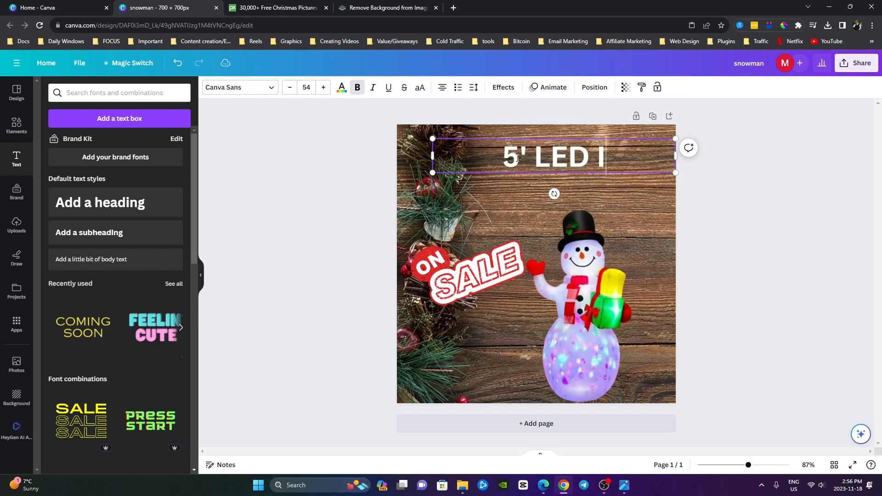
text(nfaltabl)
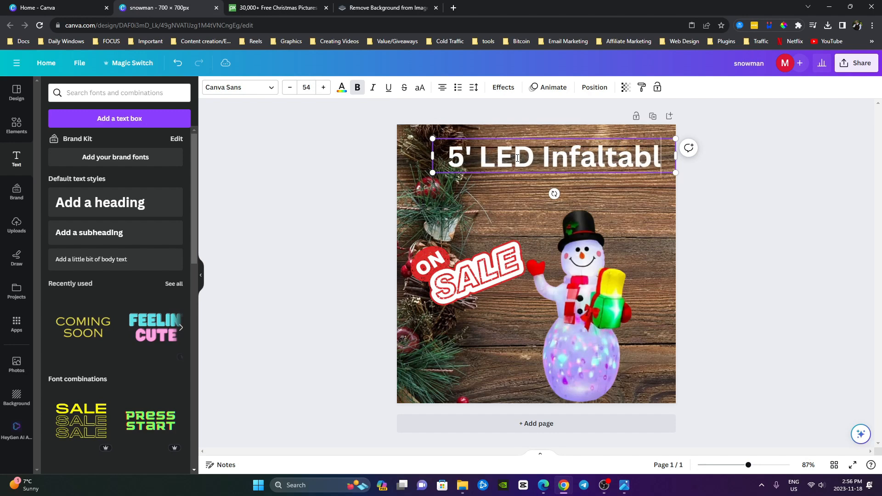
text(e Snowm)
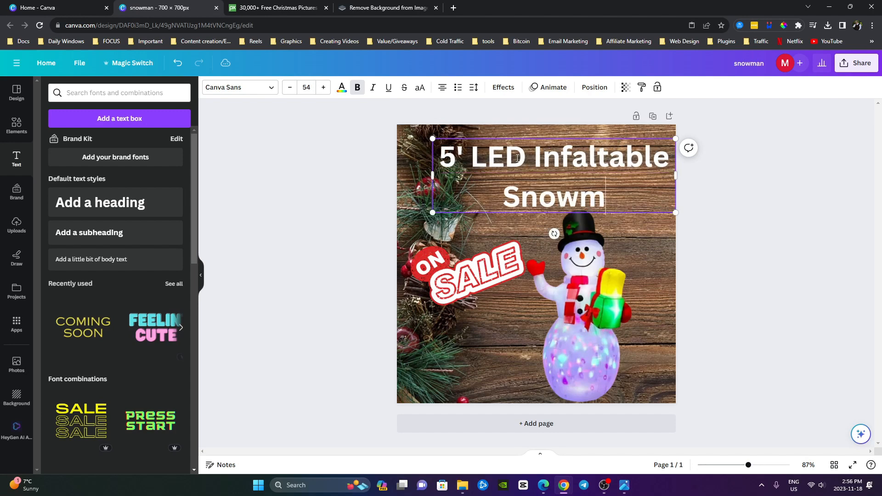
text(an)
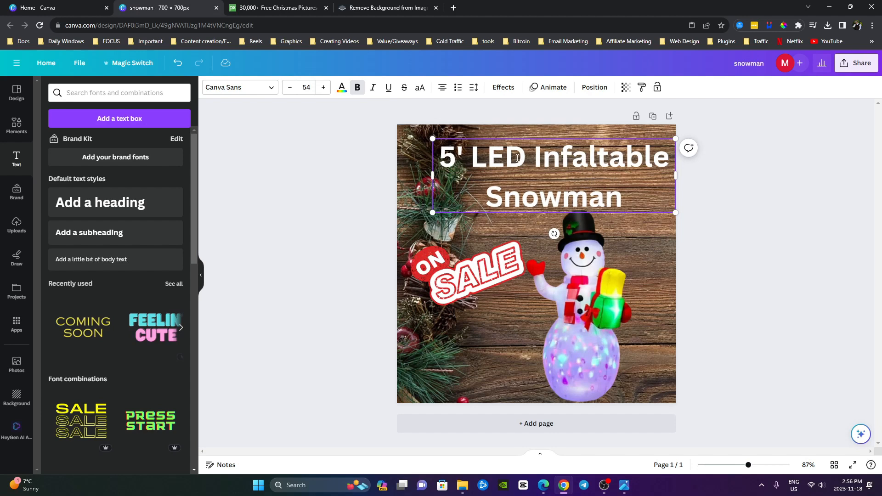
click(281, 232)
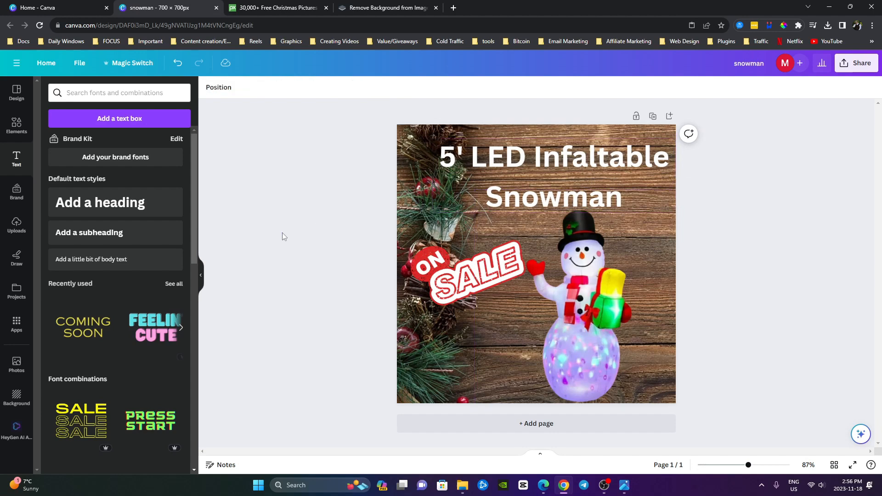
Apply the Splice text effect to the heading and set its effect color to the document's red
double_click(542, 198)
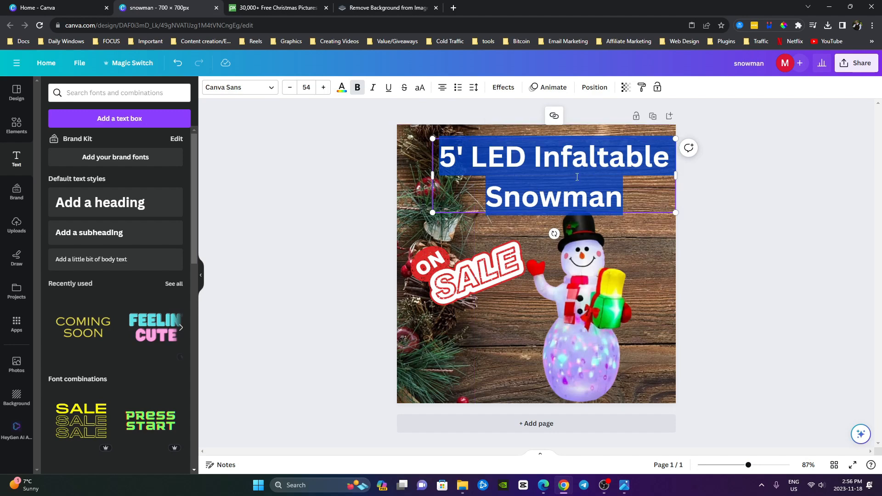
click(502, 88)
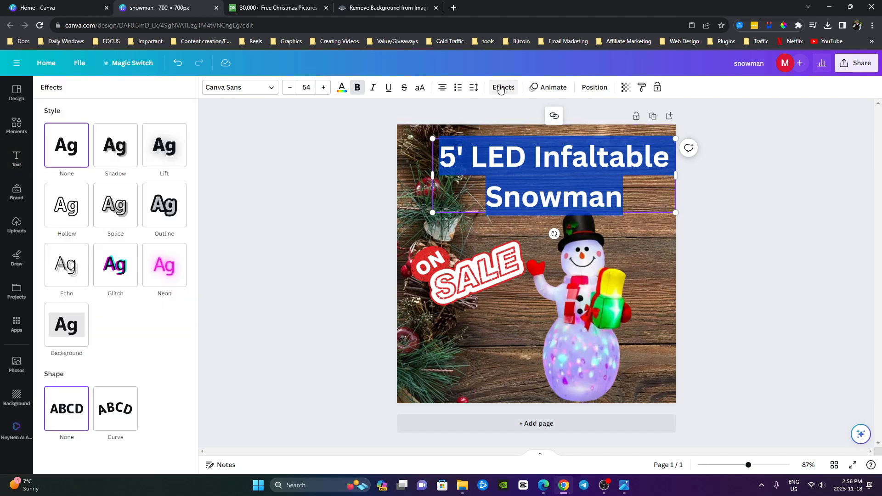
click(110, 147)
click(155, 148)
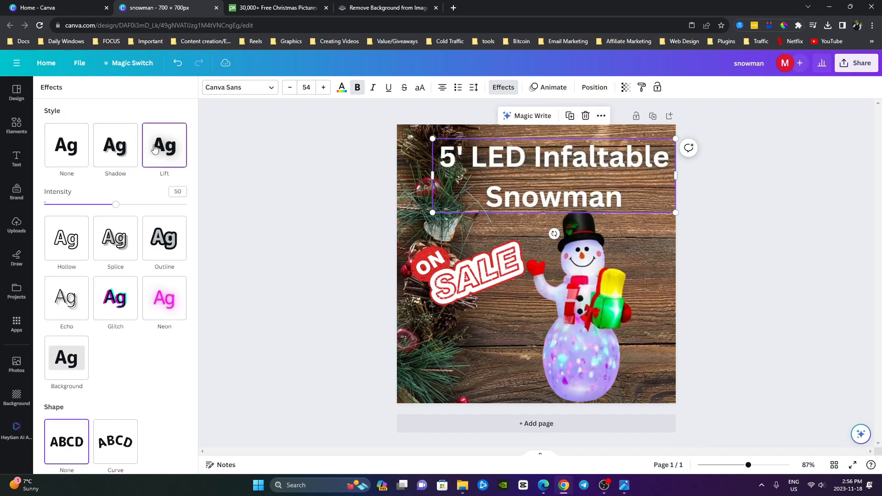
click(115, 246)
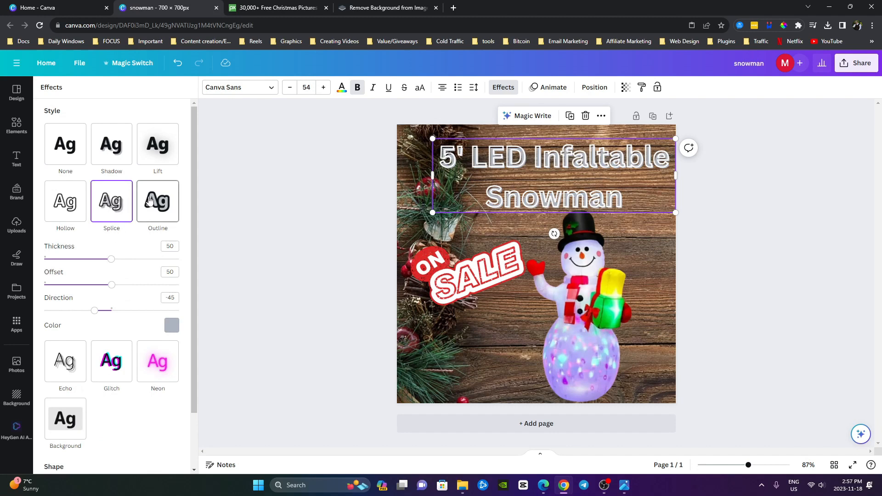
click(173, 326)
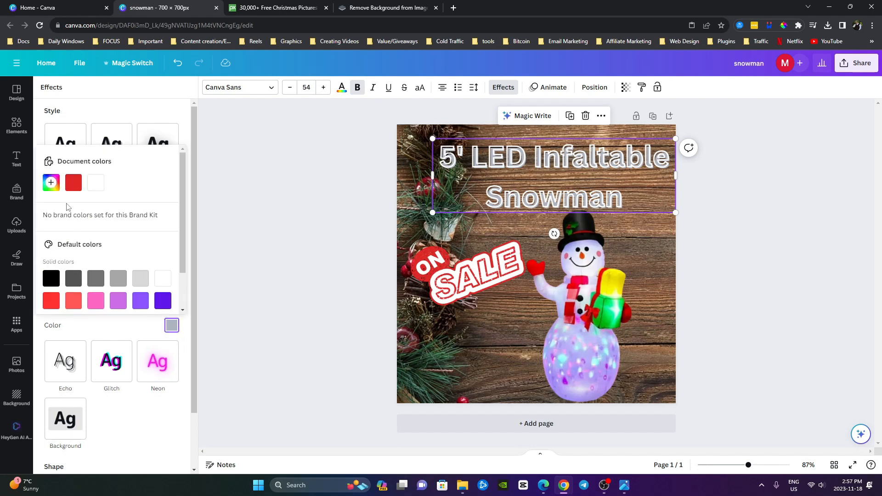
click(75, 189)
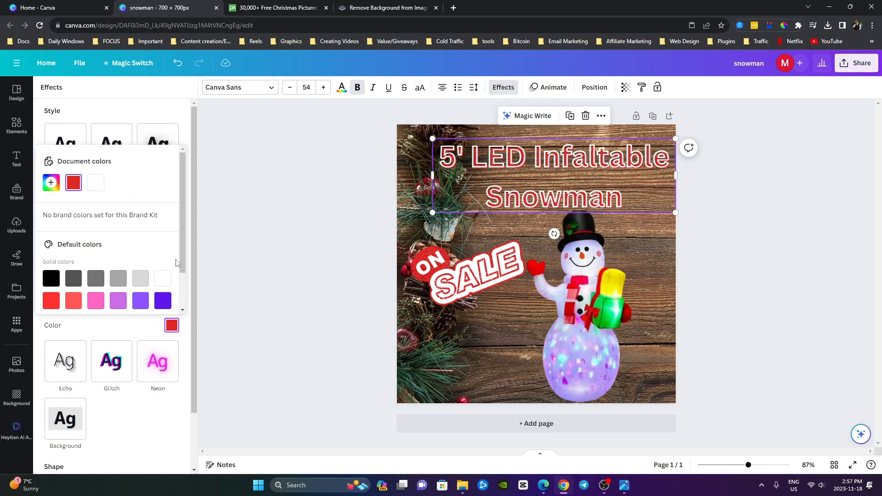
click(310, 253)
click(310, 253)
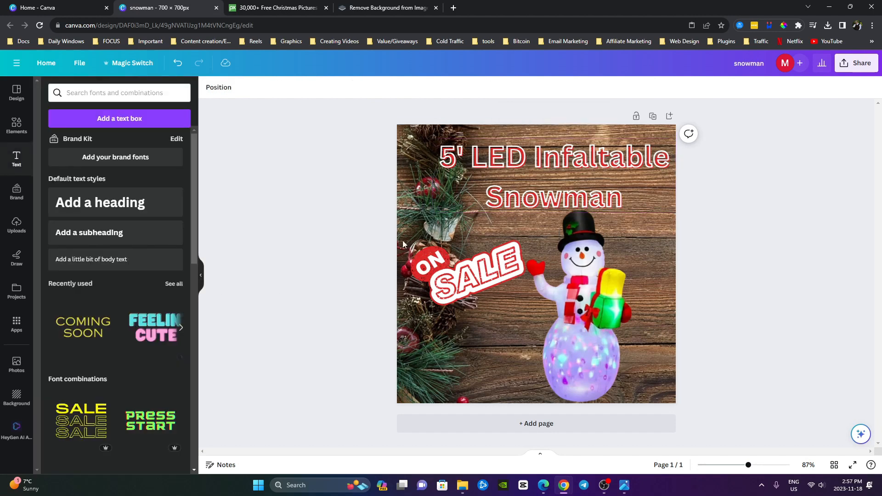
Shrink the heading proportionally to a font size of about 46, keeping it in the page's upper-right area
click(505, 203)
drag(432, 212, 468, 203)
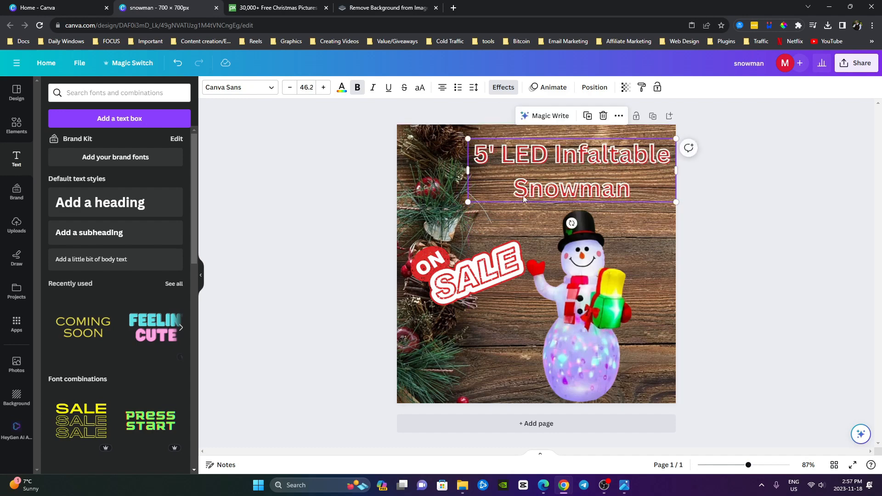
click(311, 239)
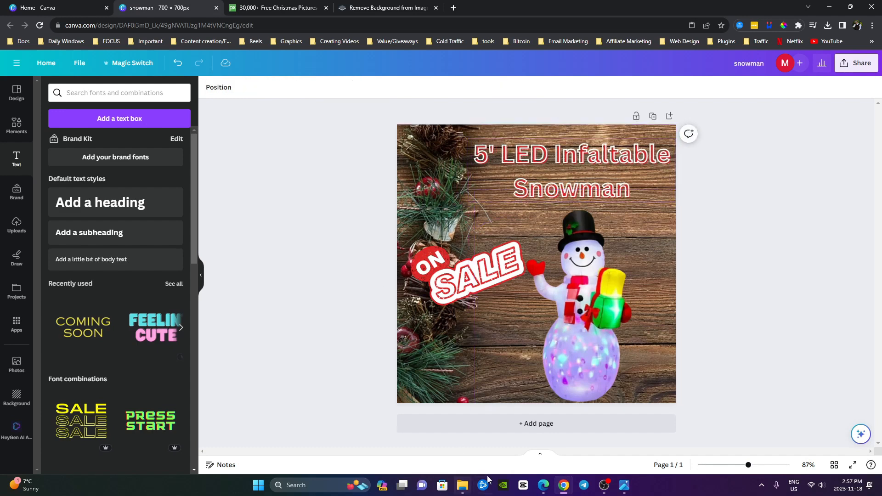
Open the finished example image snowman (1).png from the Product Images folder in File Explorer to view it
mouse_move(463, 476)
click(461, 444)
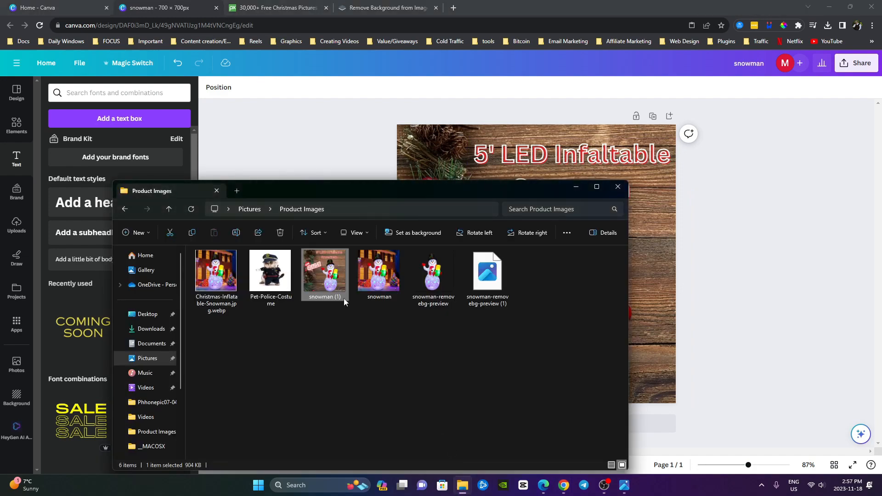
double_click(324, 272)
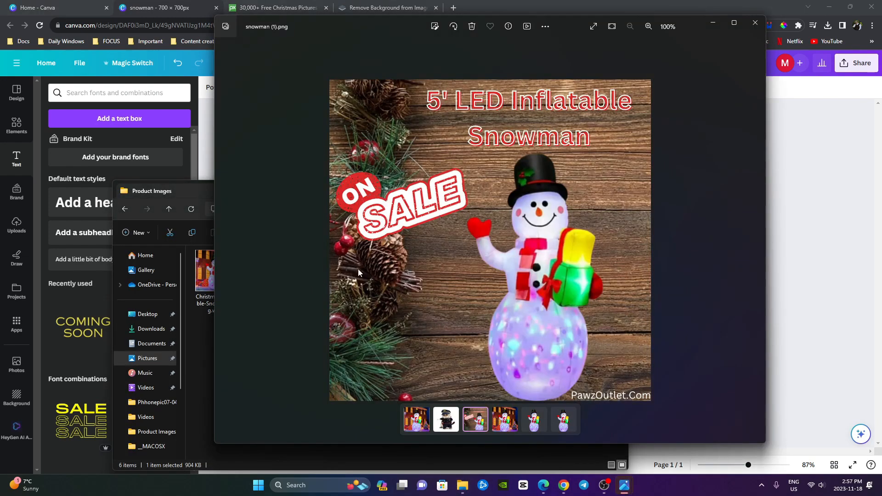